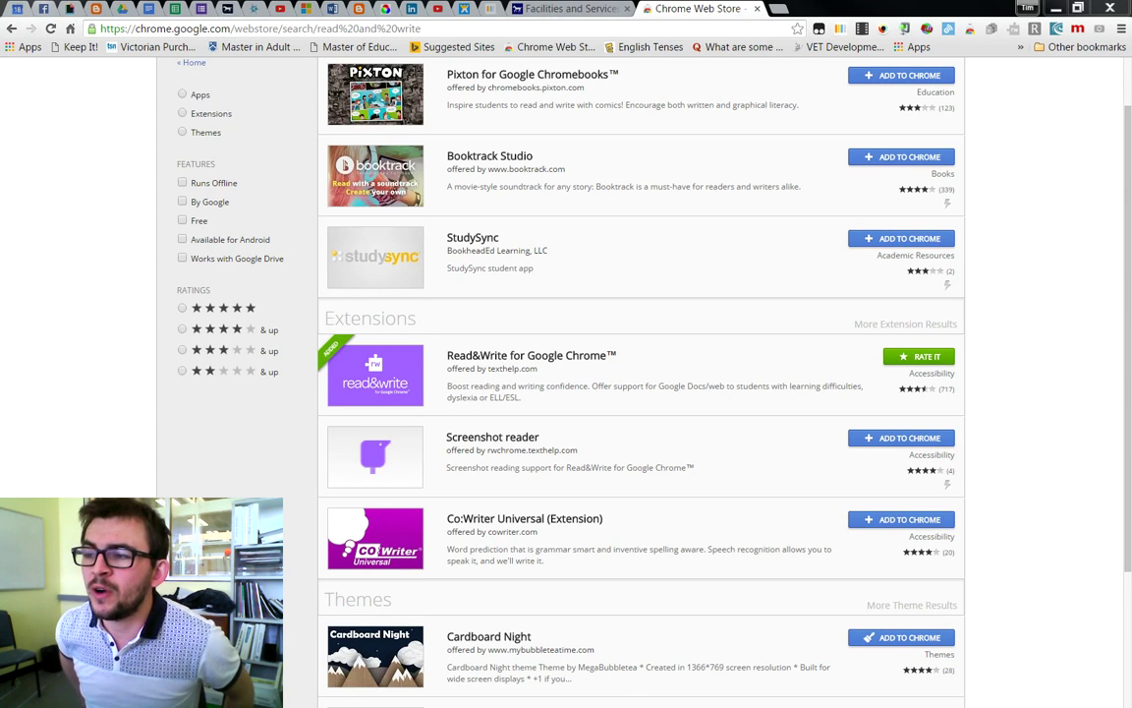
Return to the 'student work' Google Doc and scroll down through its essay
click(145, 8)
scroll(505, 288, down, 4)
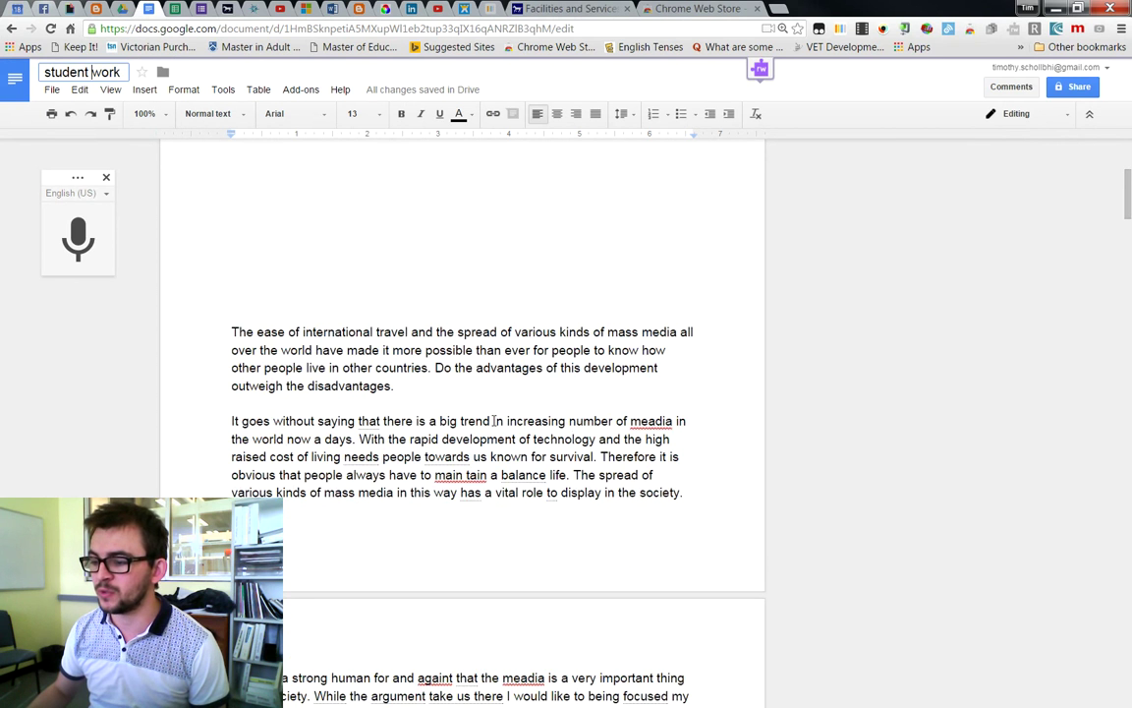
scroll(470, 389, up, 3)
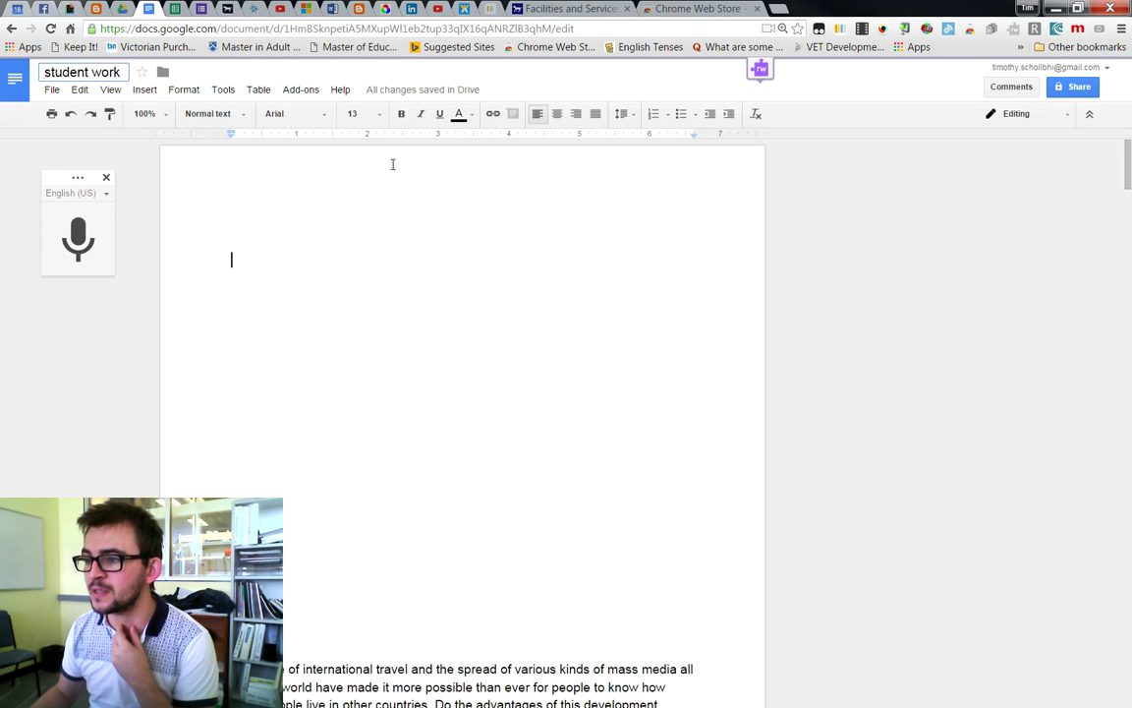
click(104, 220)
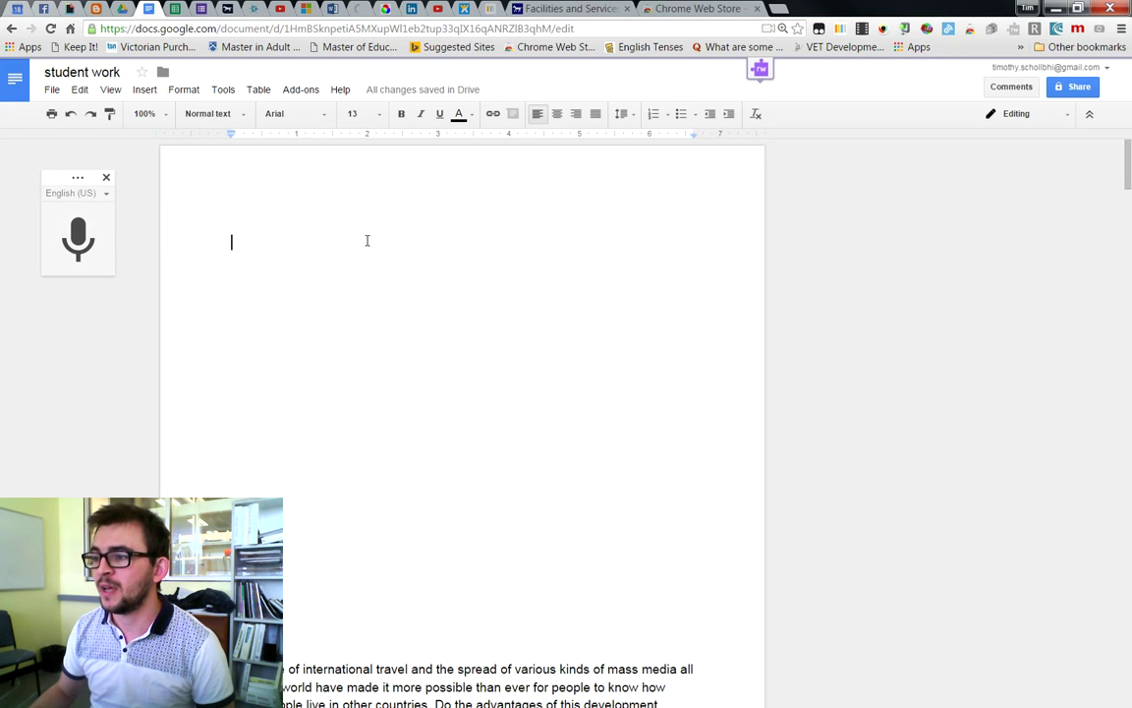
click(699, 8)
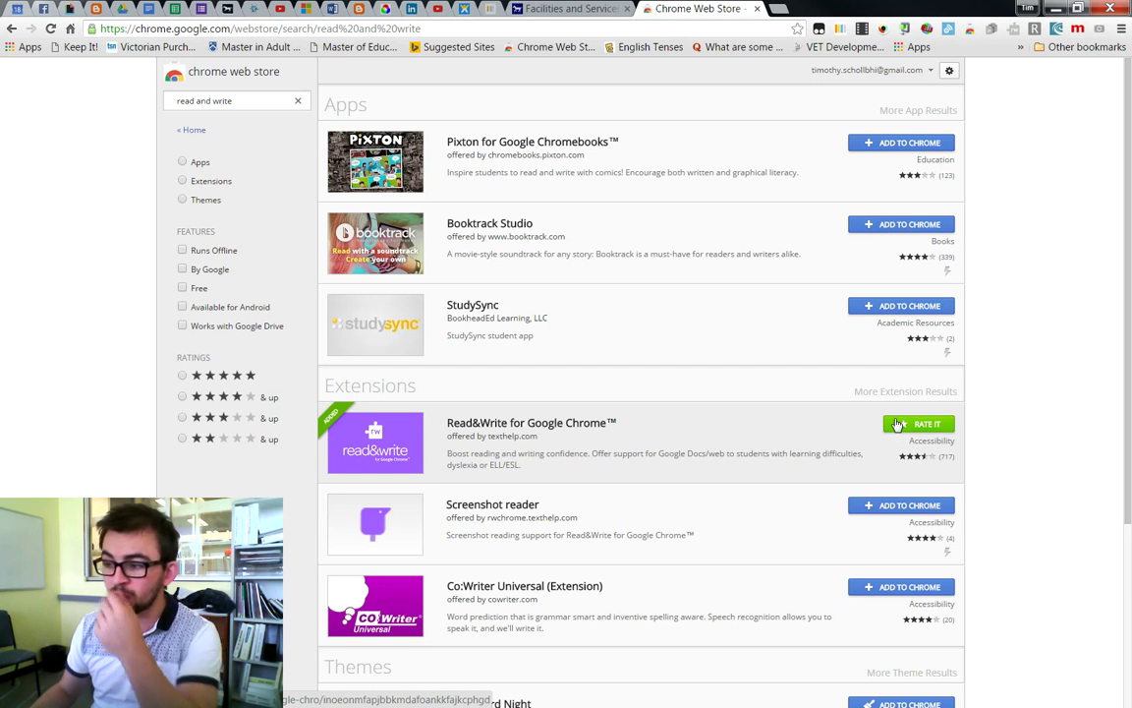
click(147, 8)
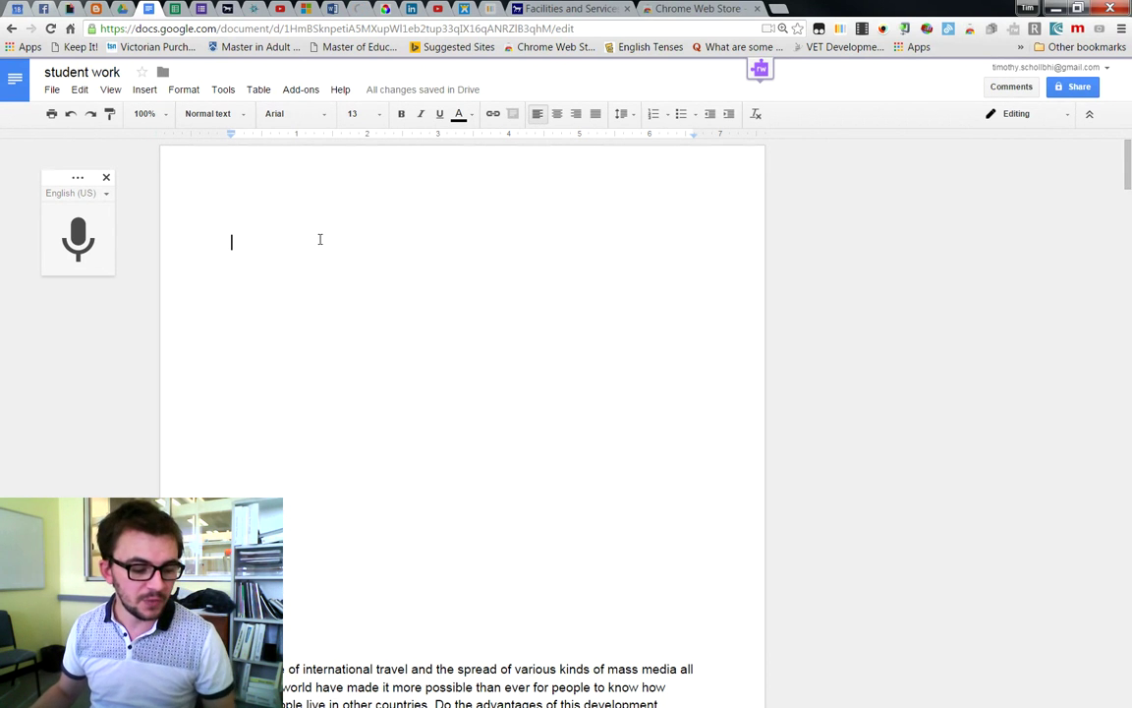
Toggle voice typing off and on again, then dictate the international travel and mass media prompt
click(220, 91)
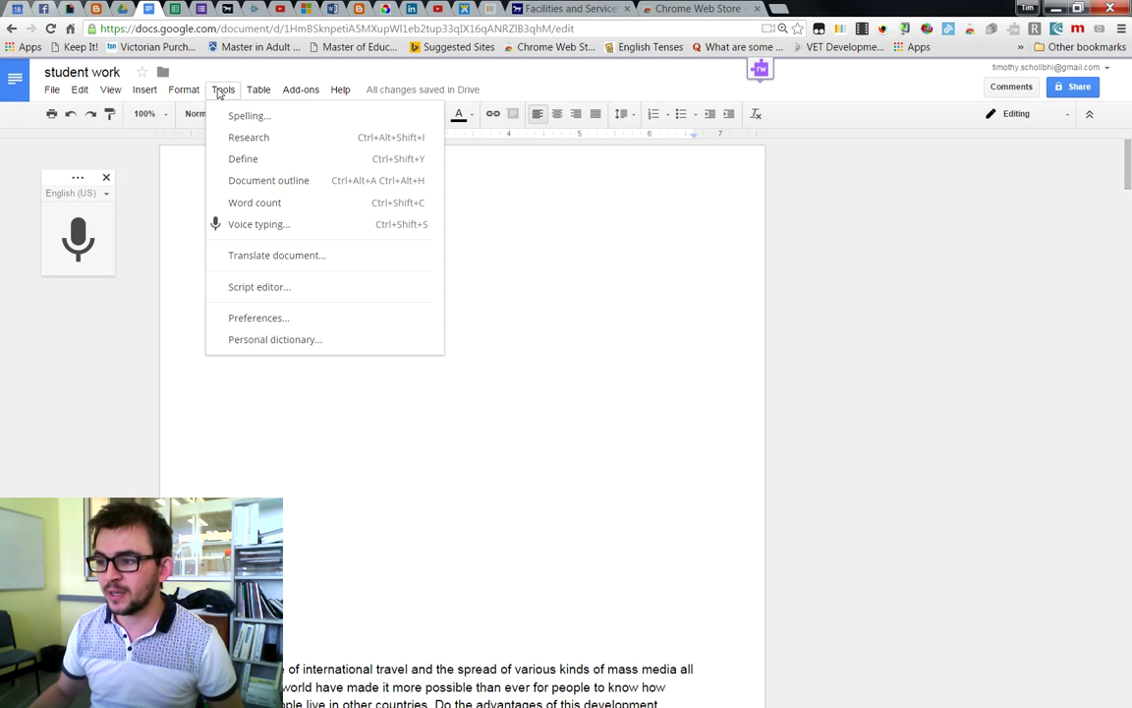
click(250, 226)
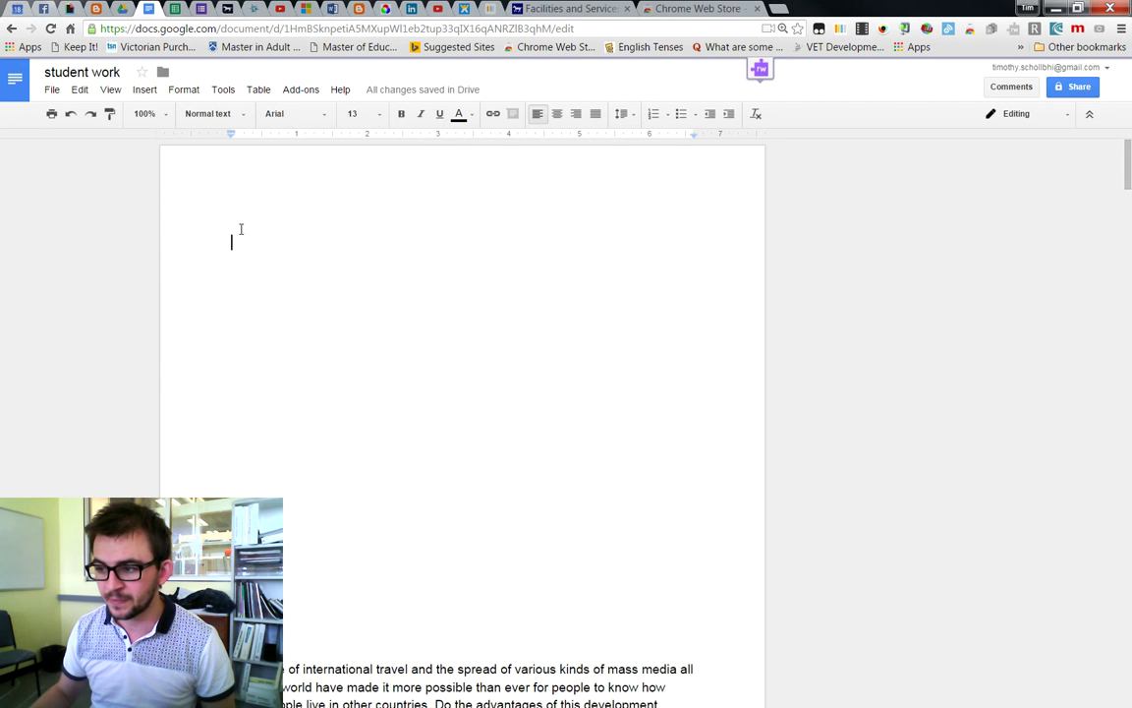
click(220, 92)
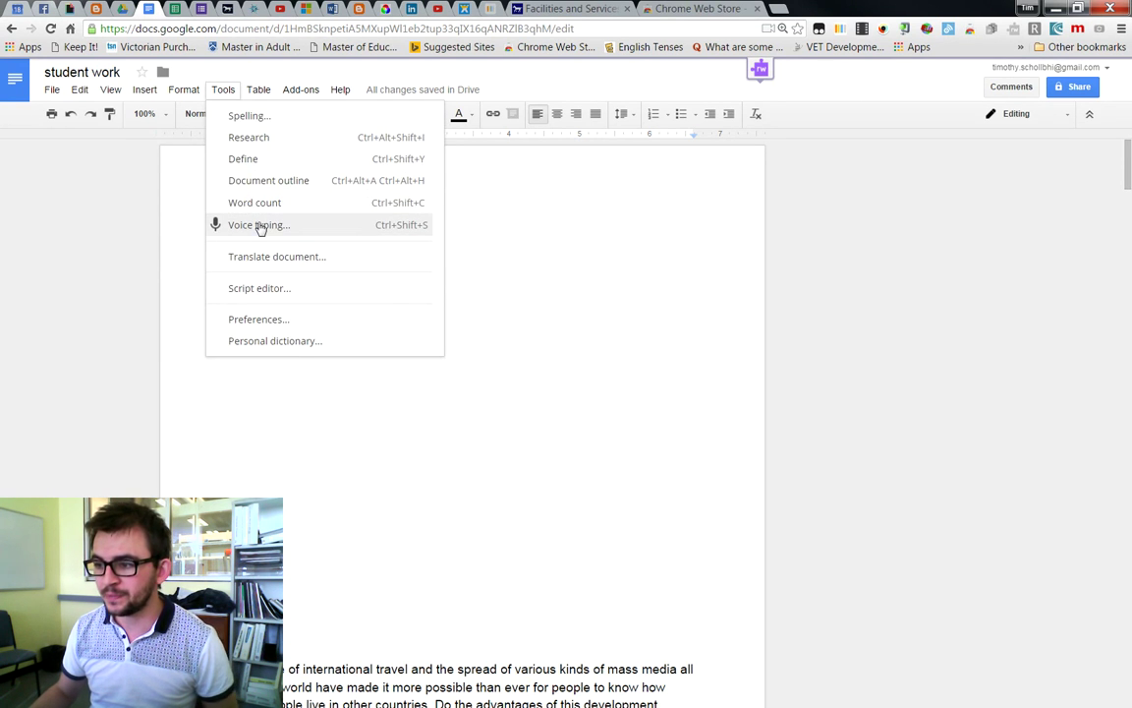
click(258, 225)
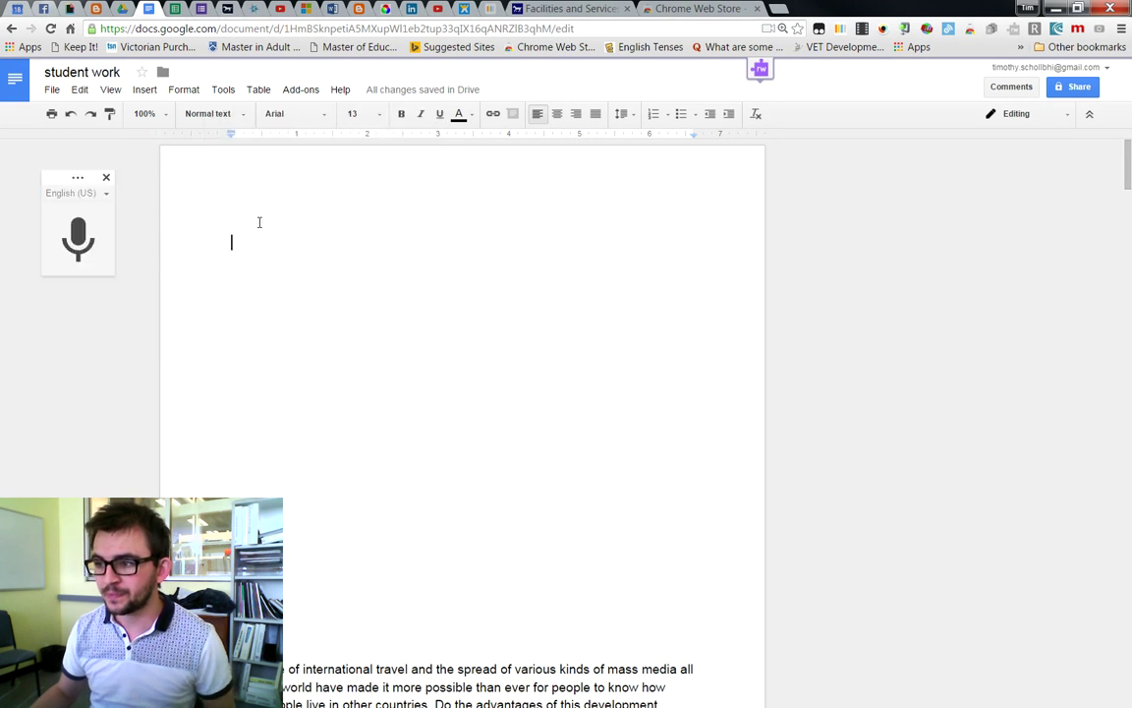
click(224, 93)
click(137, 254)
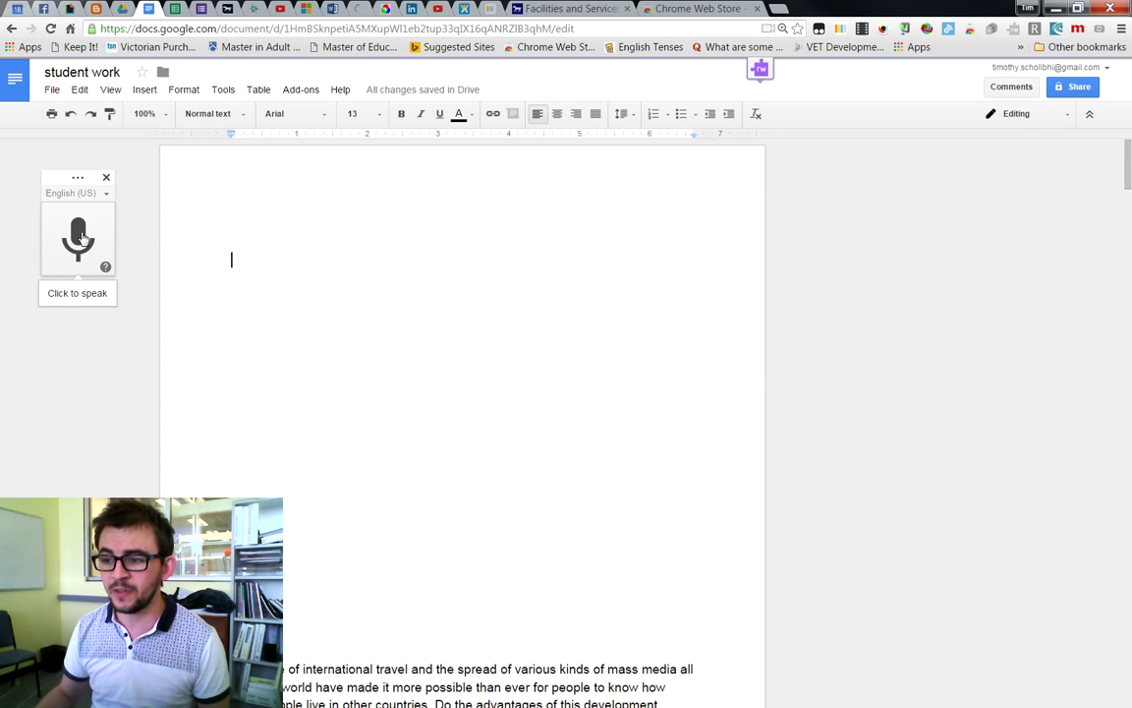
click(83, 237)
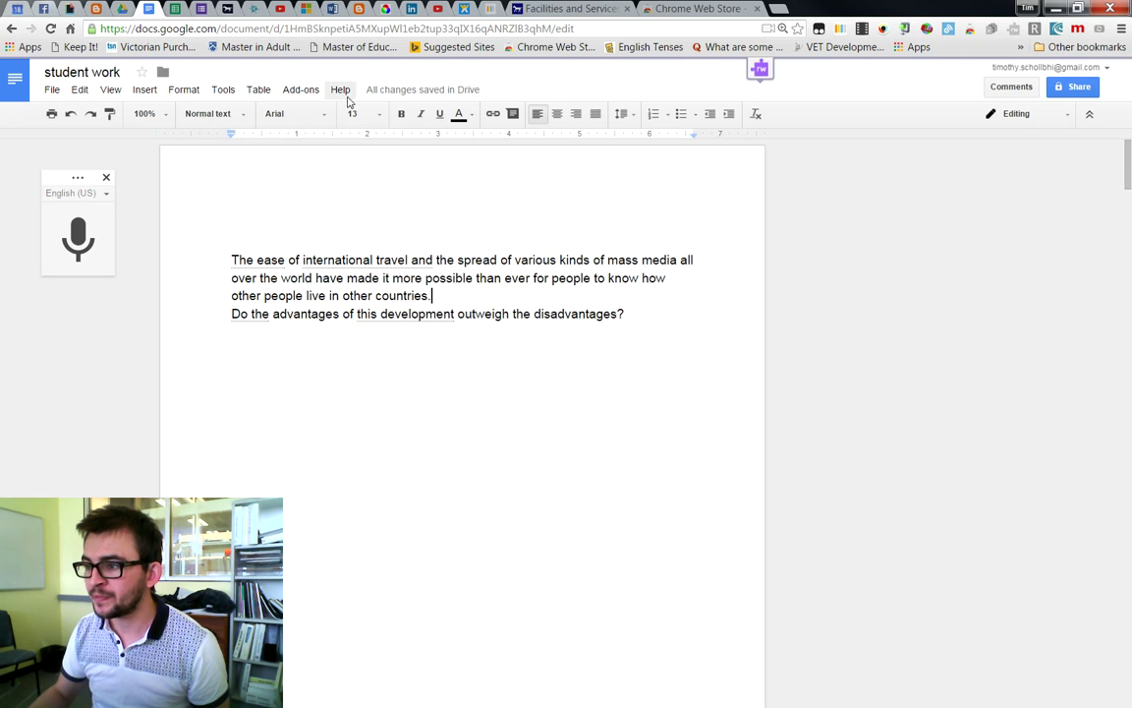
Open voice typing Help, expand Add punctuation, and place the caret at the question's end
click(222, 91)
click(151, 260)
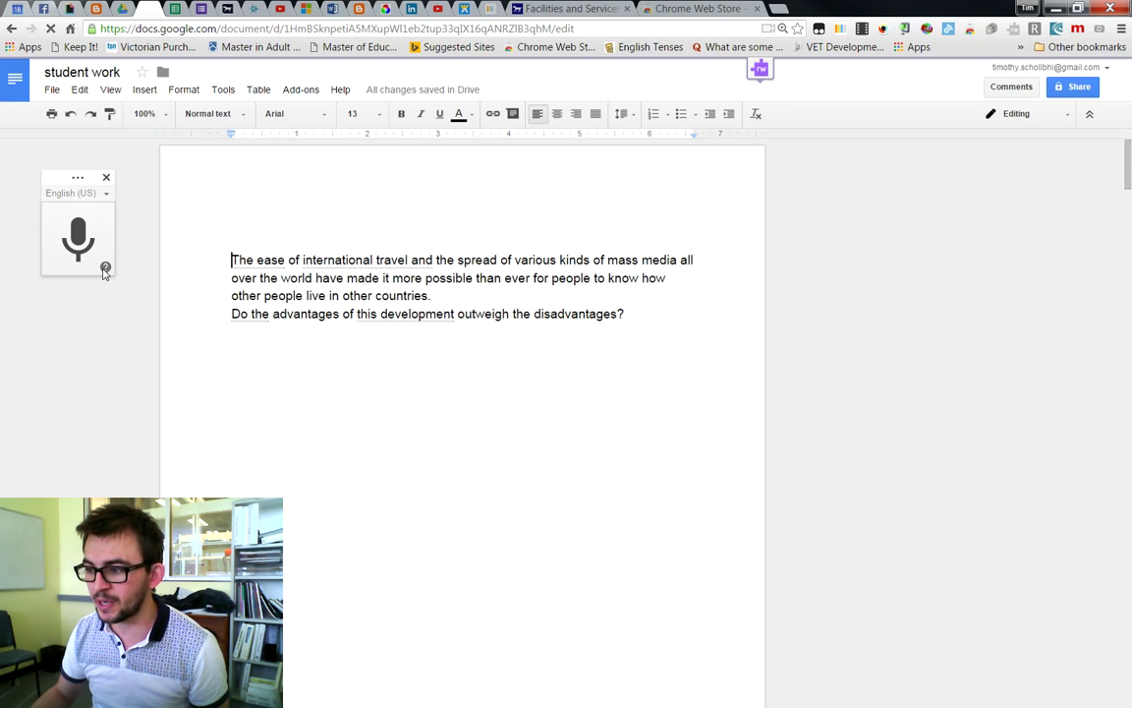
click(105, 268)
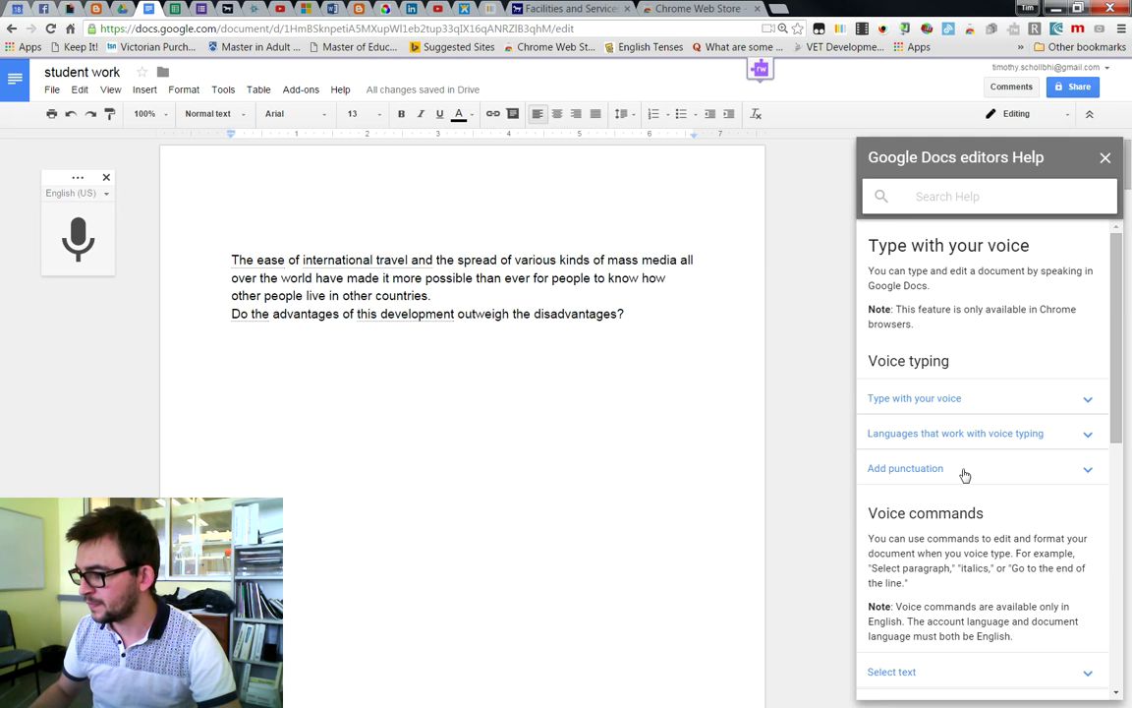
scroll(941, 474, down, 2)
triple_click(922, 335)
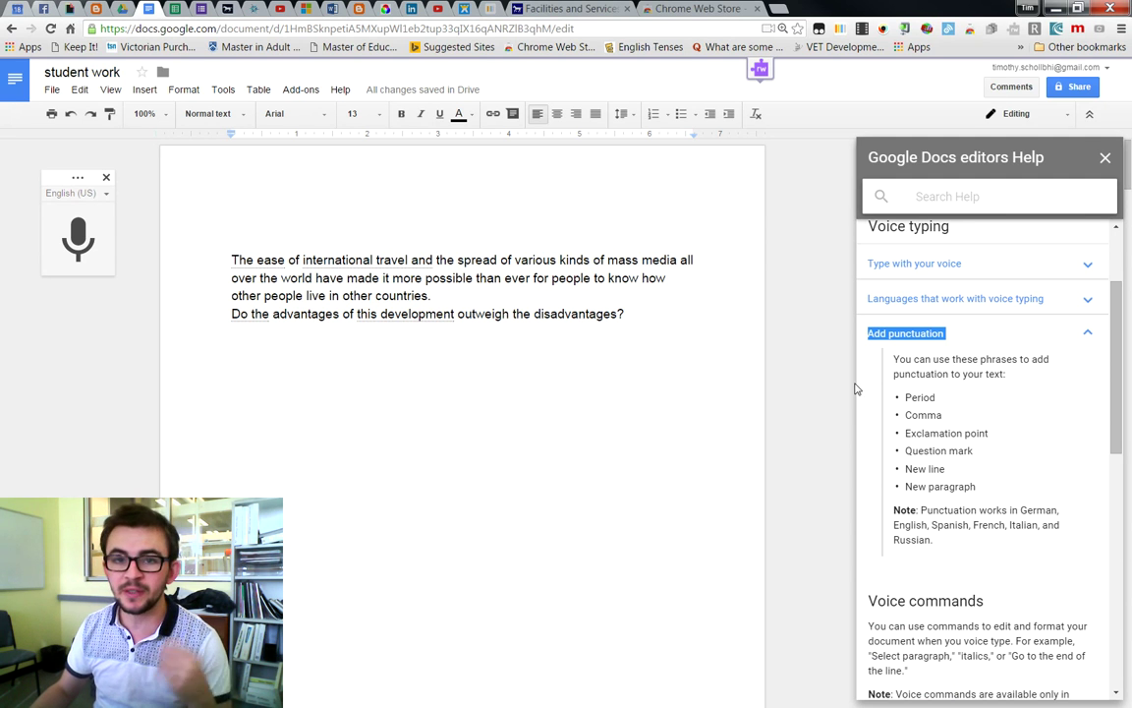
click(435, 296)
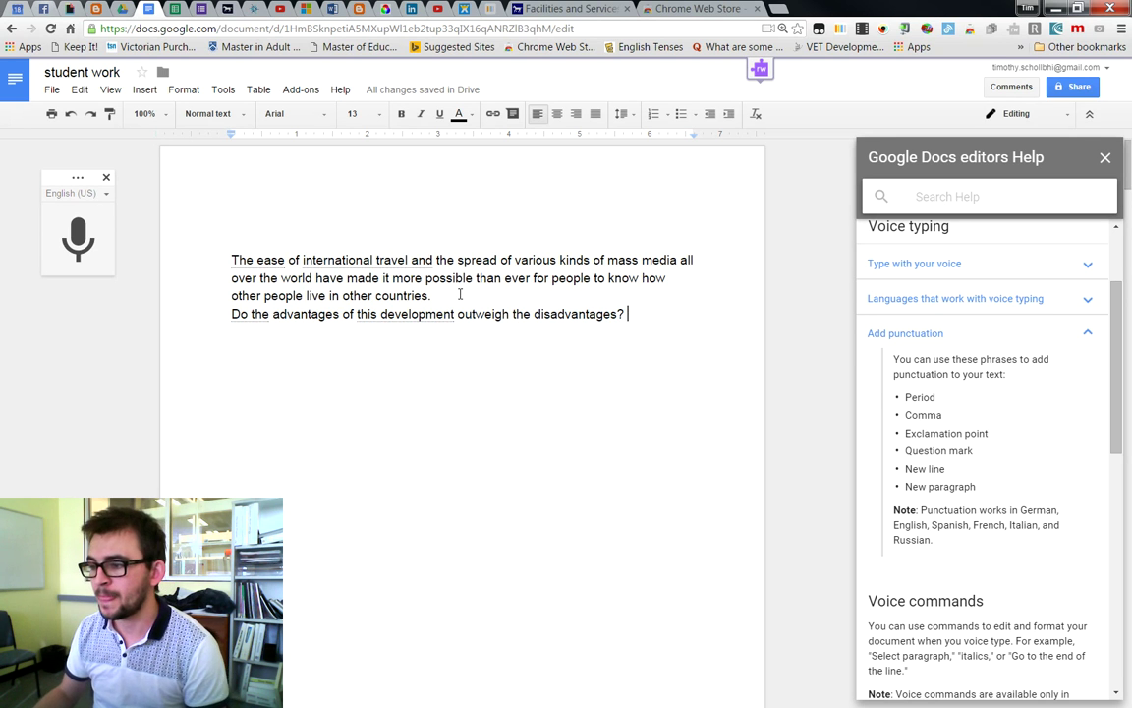
click(636, 313)
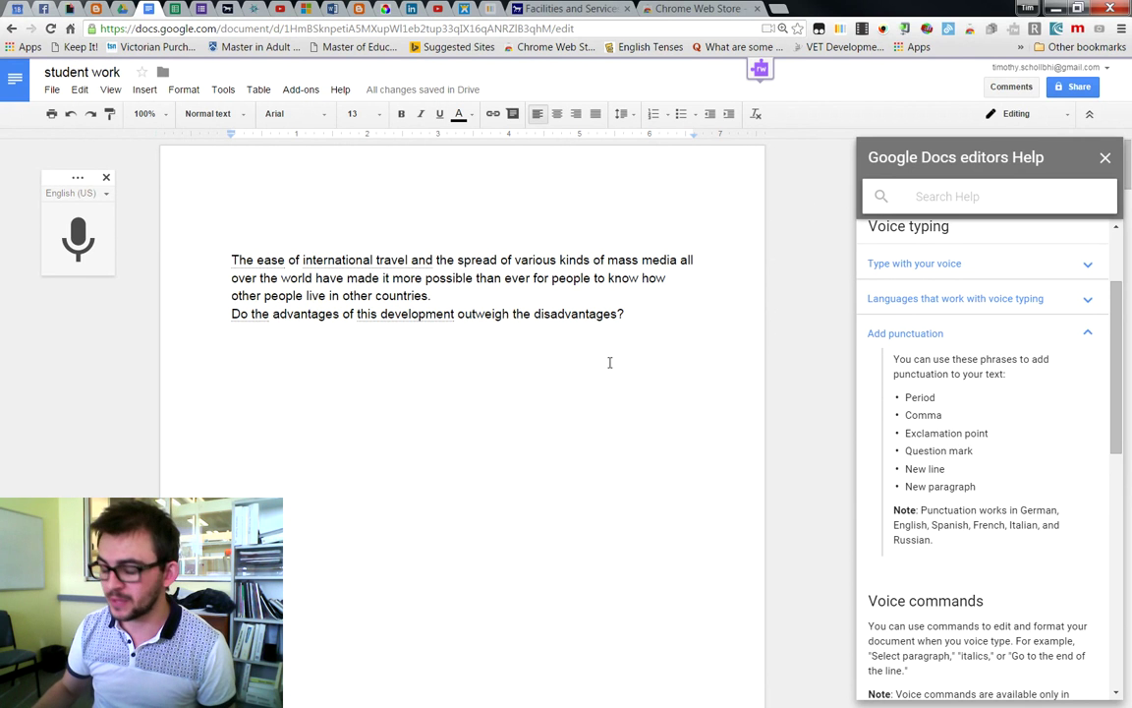
Add two blank lines below the question and test voice typing after typing 'meadia'
key(Return)
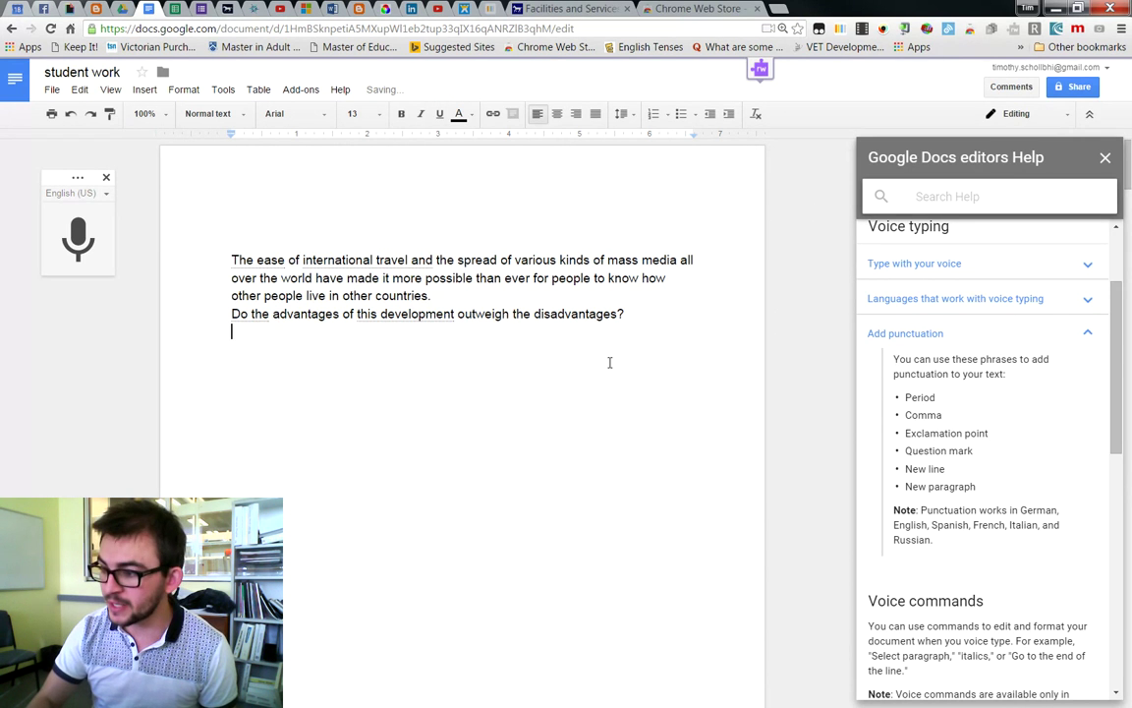
key(Return)
text(mead)
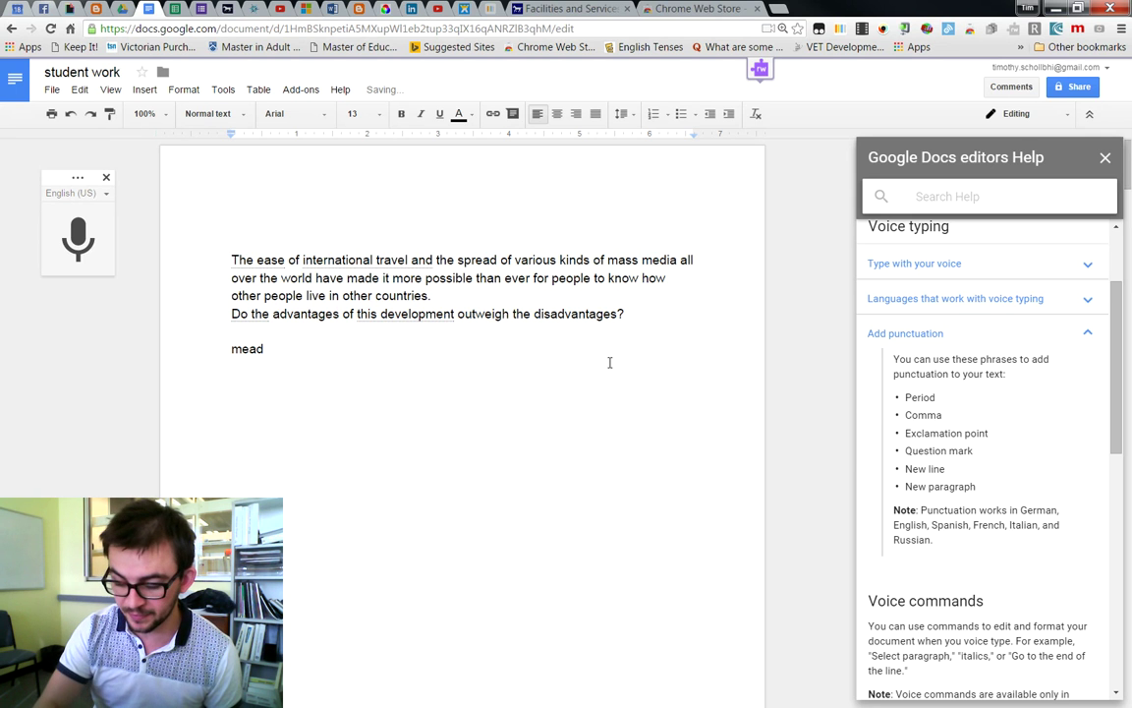
text(ia)
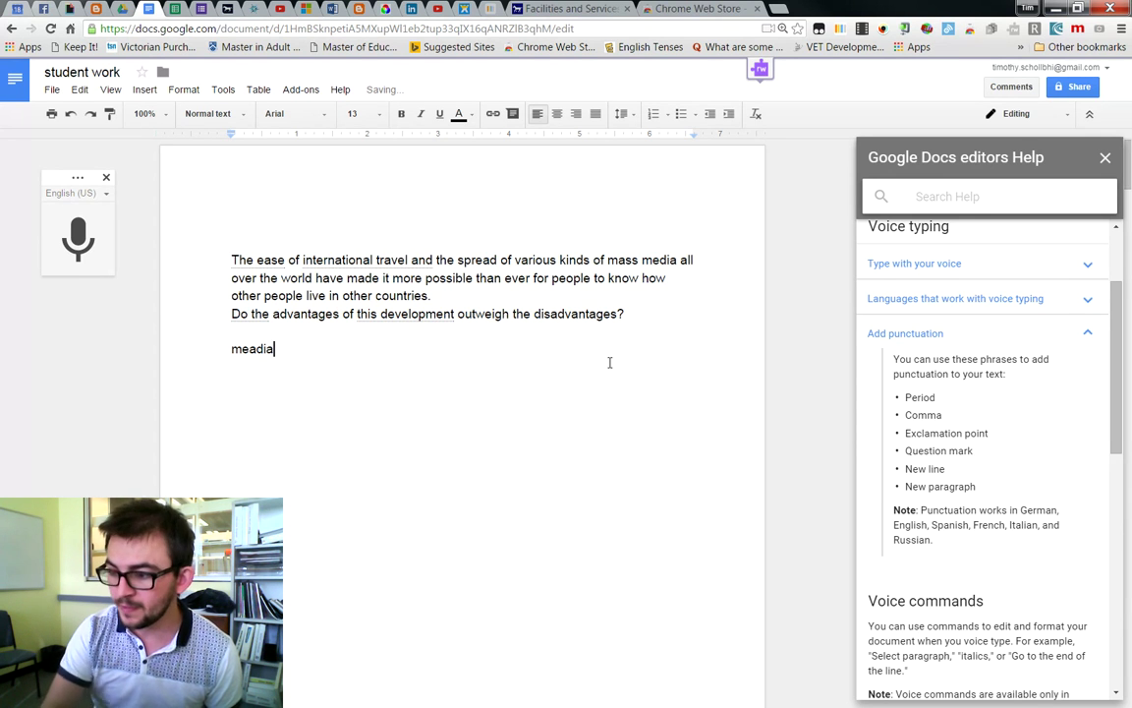
click(86, 238)
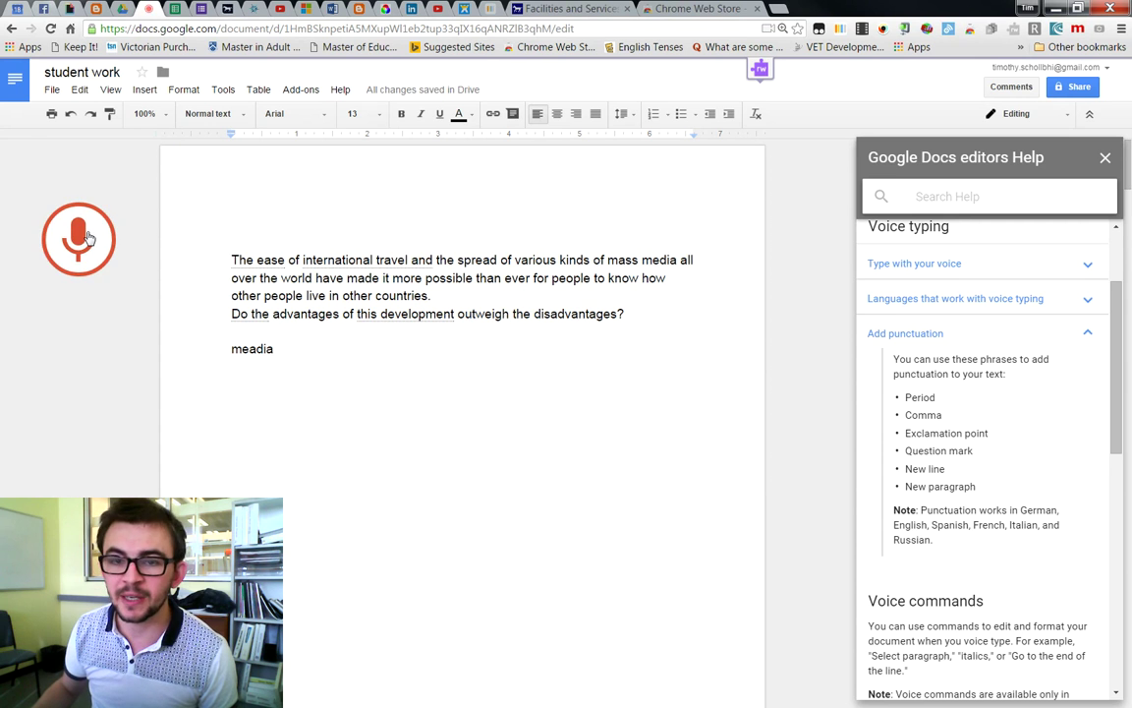
click(86, 238)
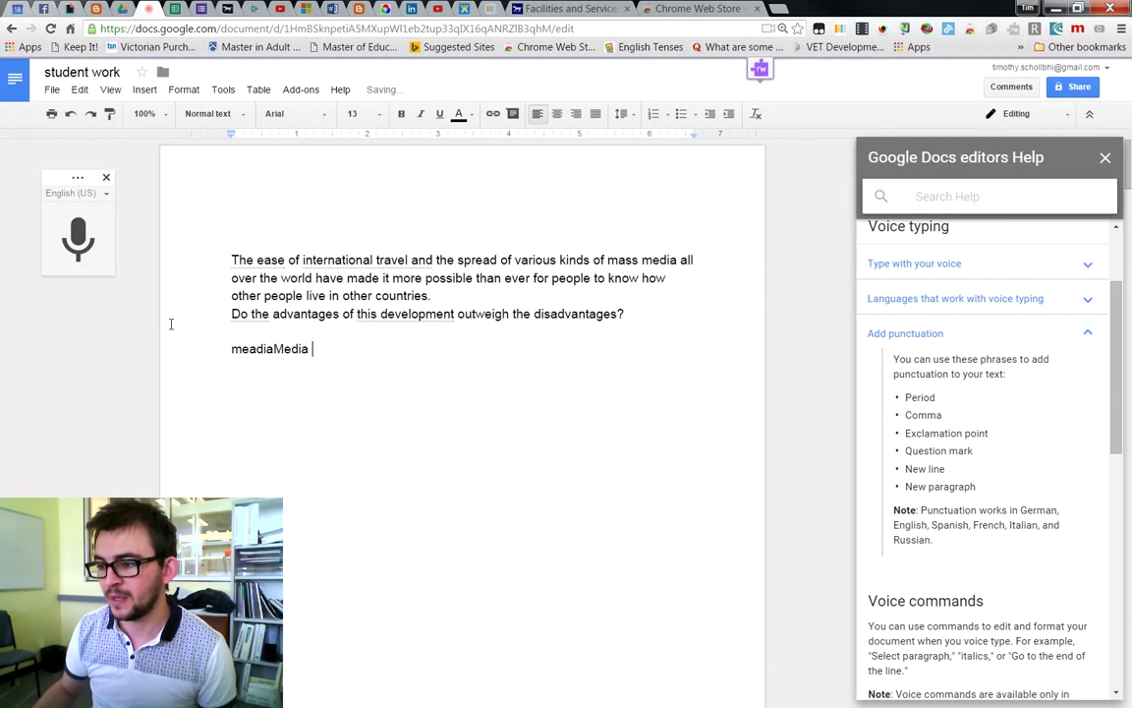
Delete the stray 'Meadia Media' line and bring up the Read&Write toolbar
click(274, 348)
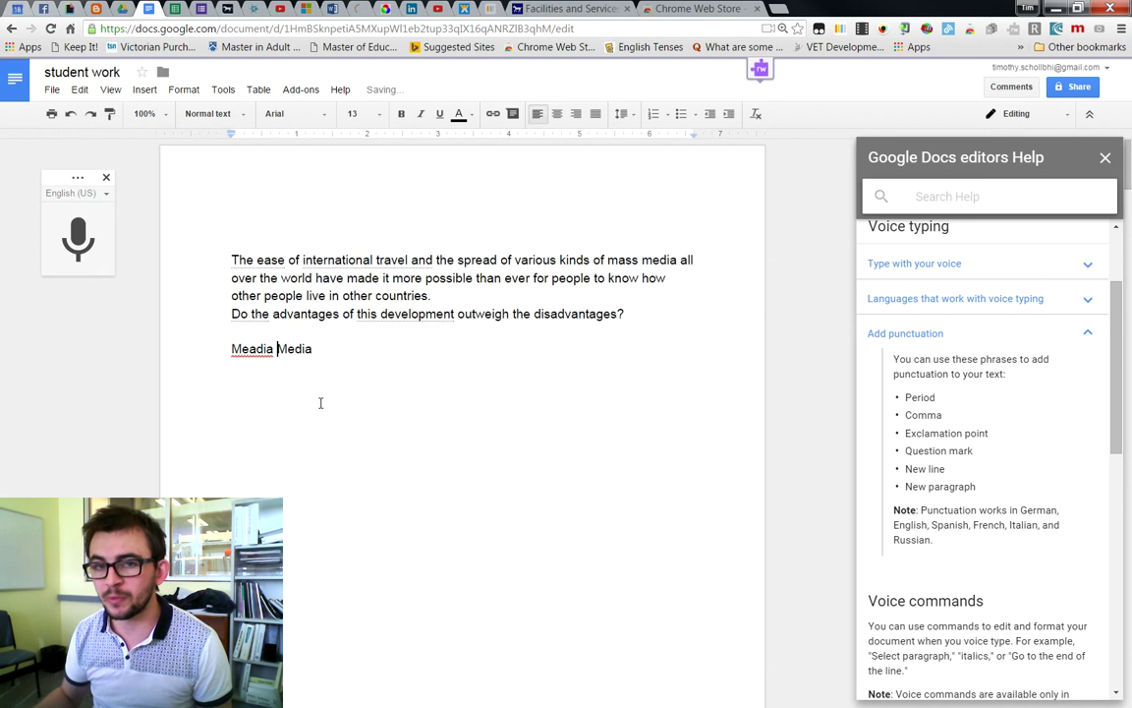
drag(325, 368, 195, 346)
key(BackSpace)
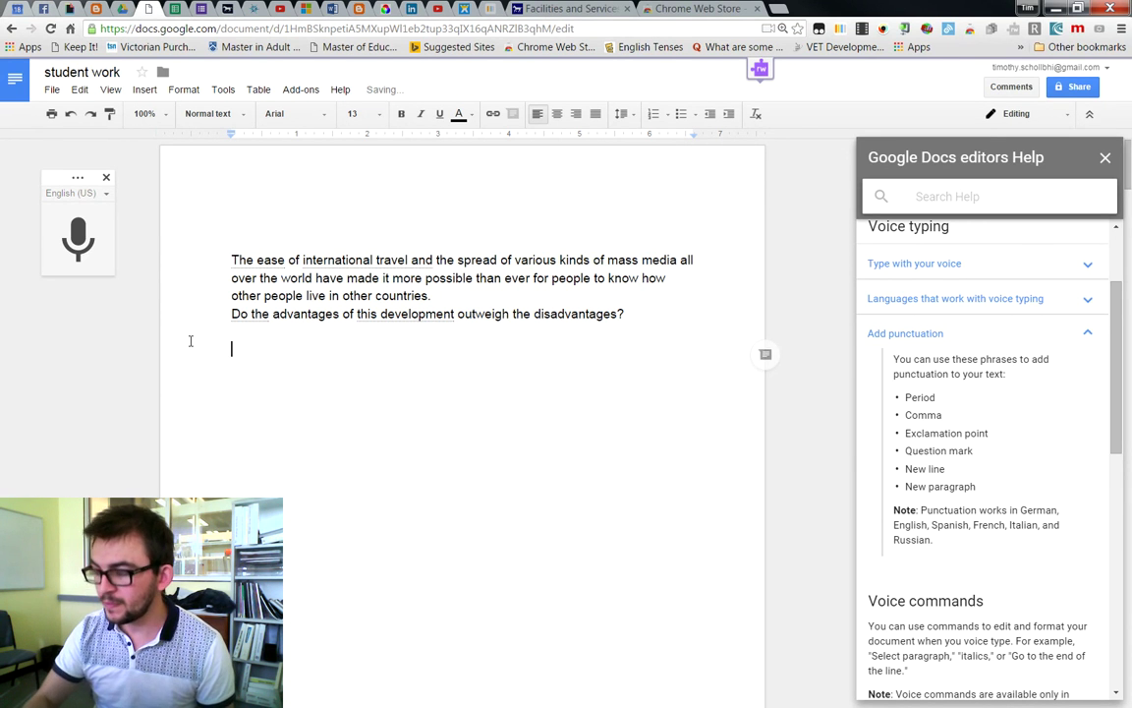
click(759, 70)
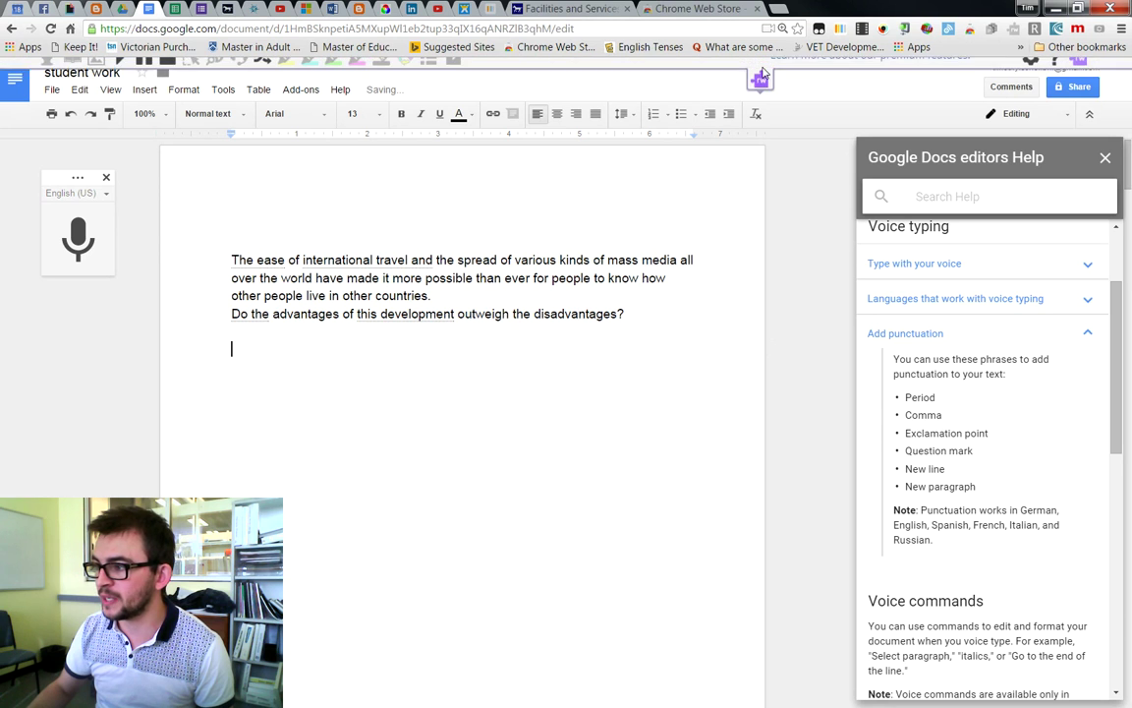
click(202, 230)
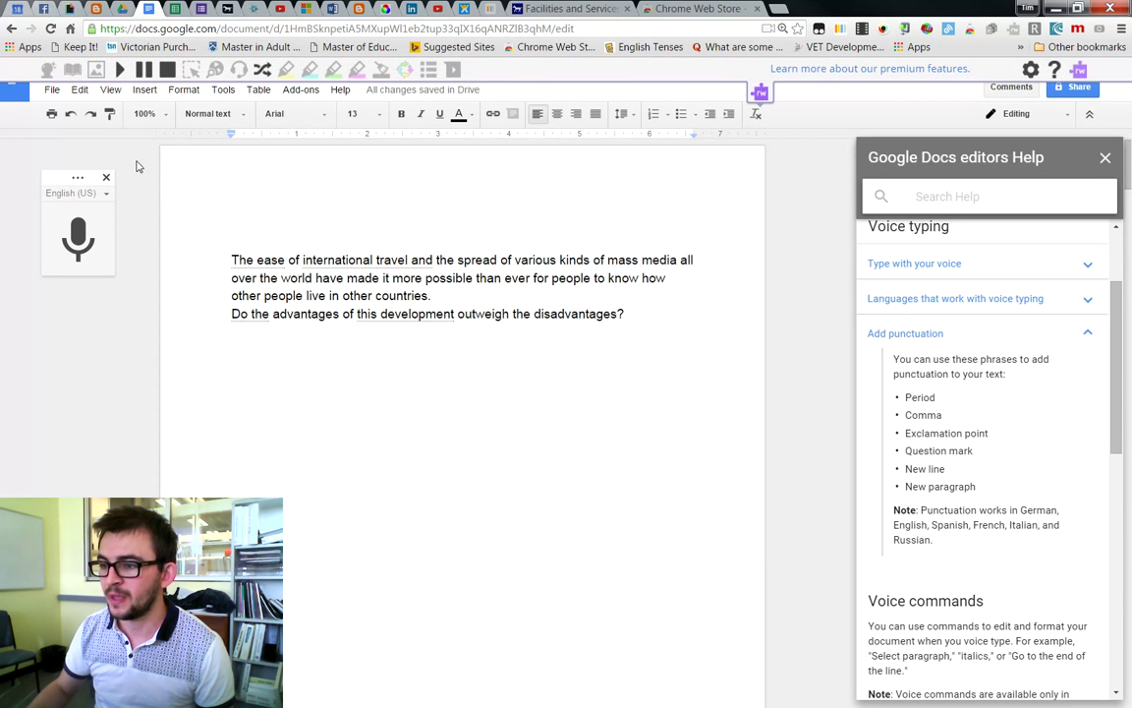
Delete the empty line above the prompt and have Read&Write read it aloud
key(Delete)
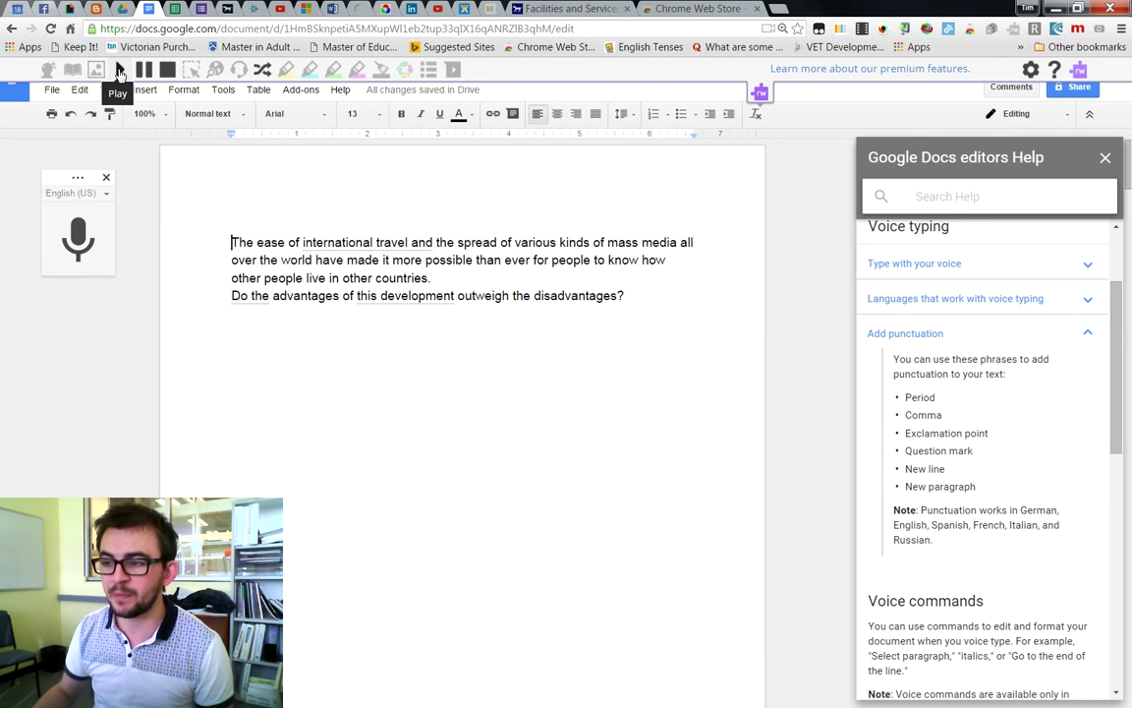
click(118, 72)
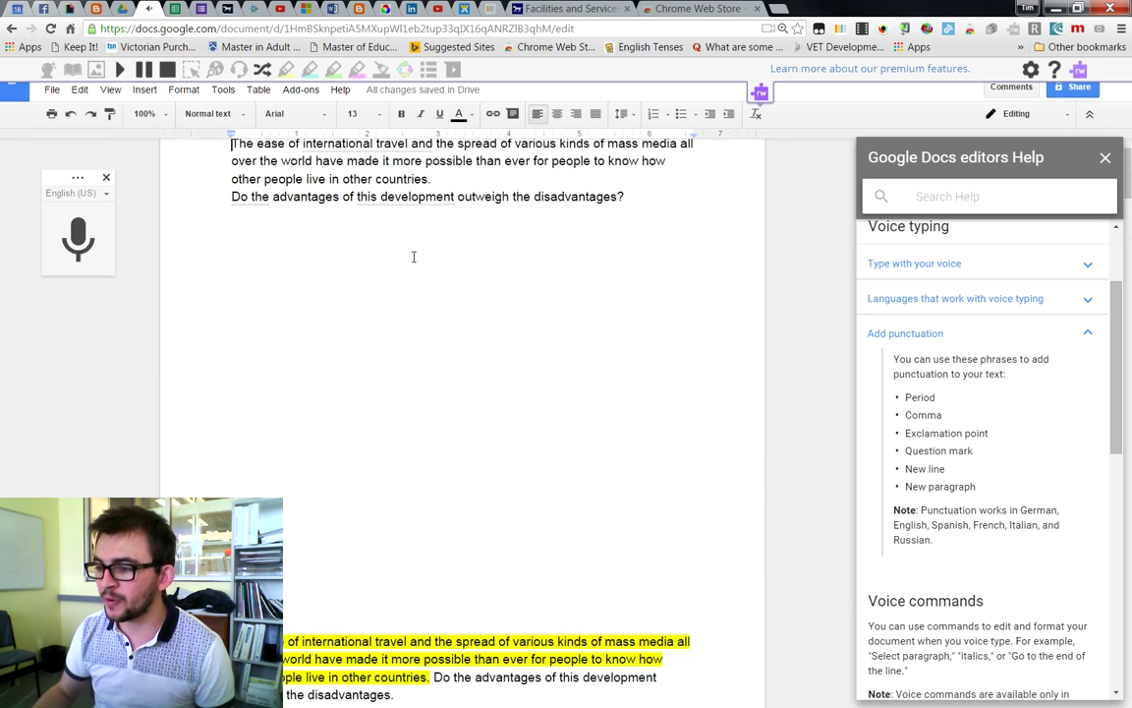
In Read&Write settings, choose the US Tom - Vocalizer voice and confirm with OK
click(1030, 68)
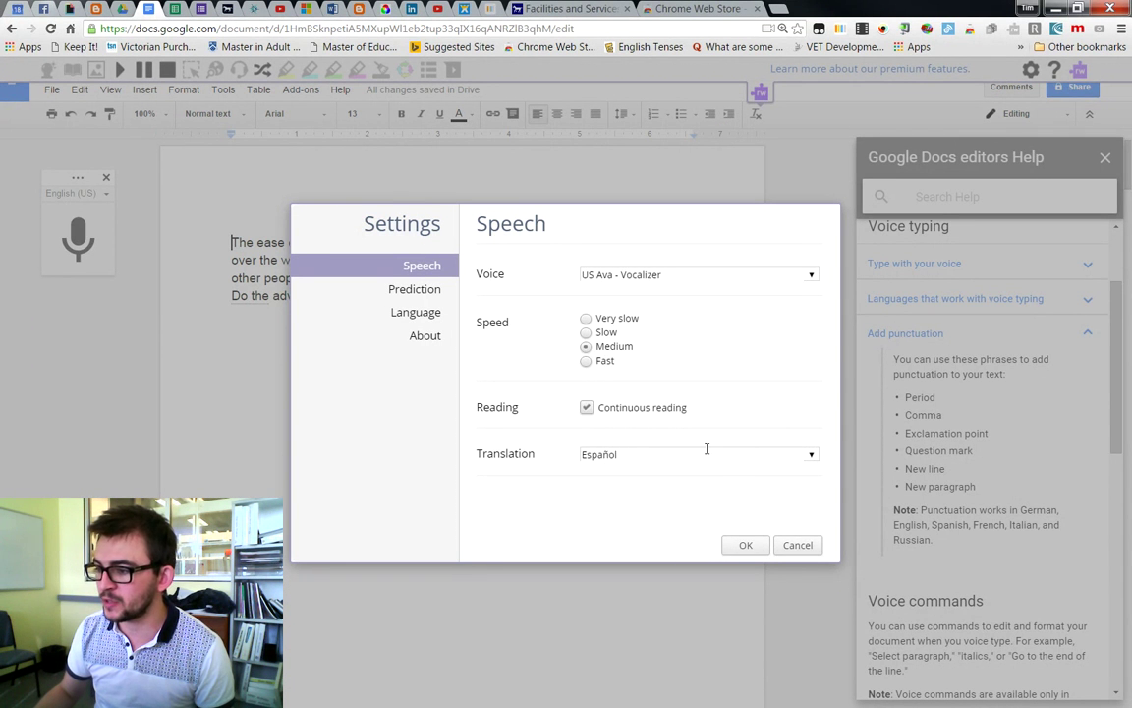
click(751, 277)
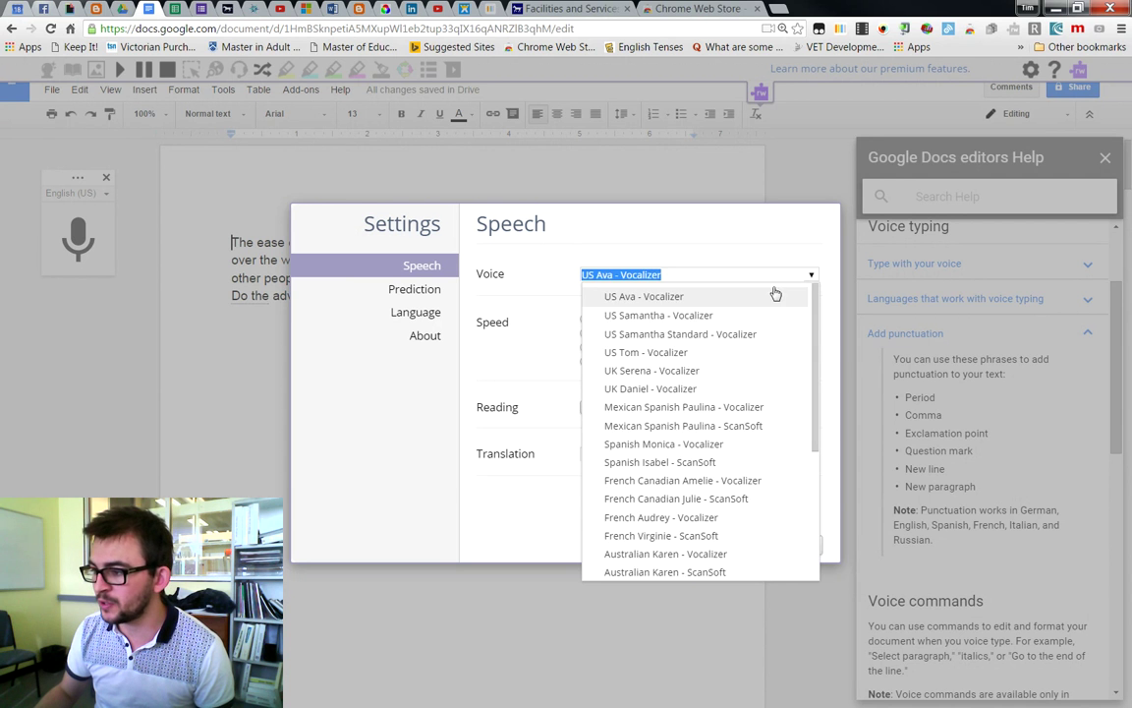
click(716, 354)
click(744, 544)
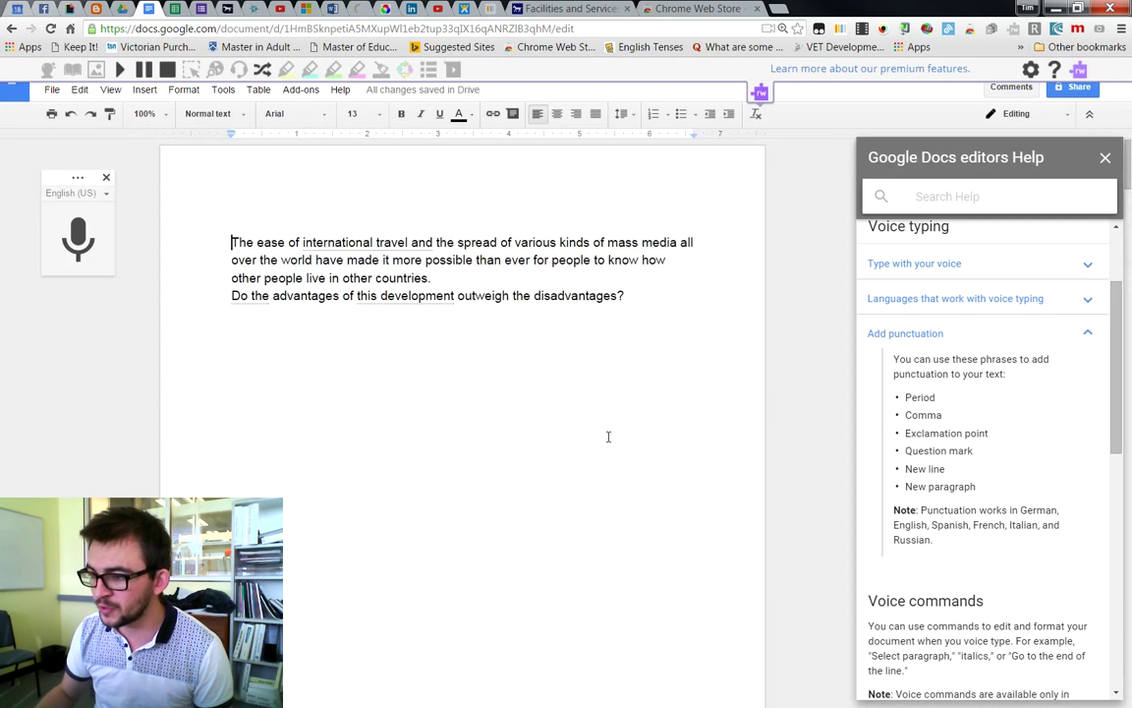
Read the prompt aloud with the new voice, pause, restart, then place the caret after 'disadvantages?'
click(120, 72)
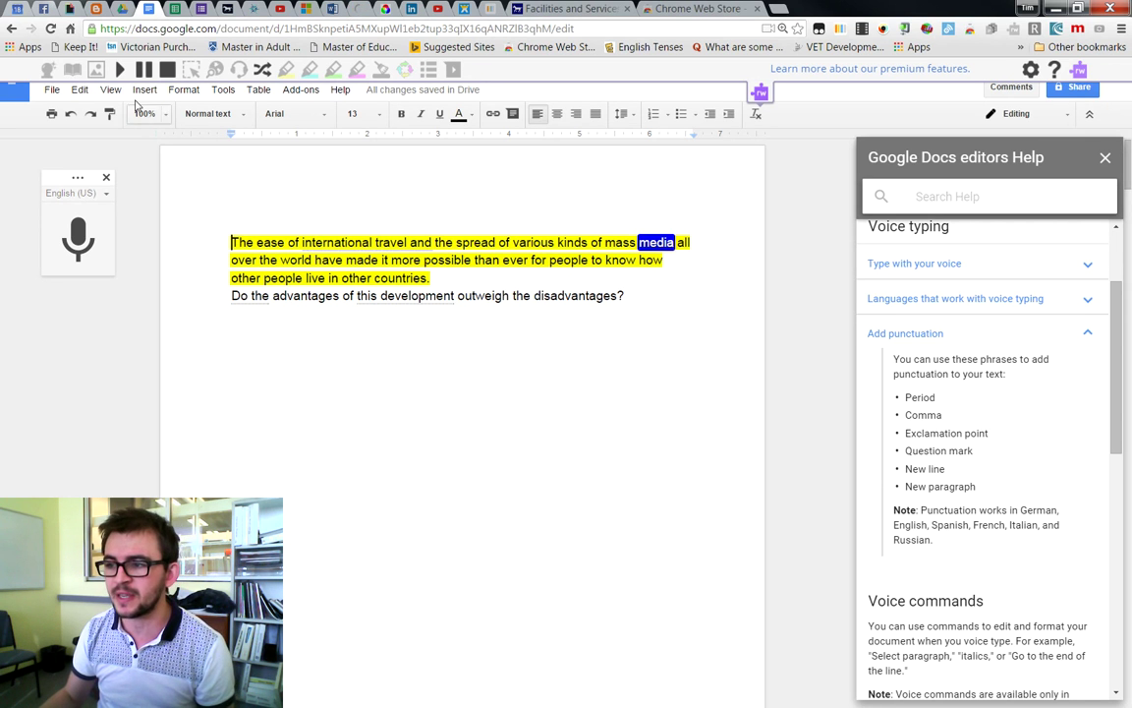
click(142, 71)
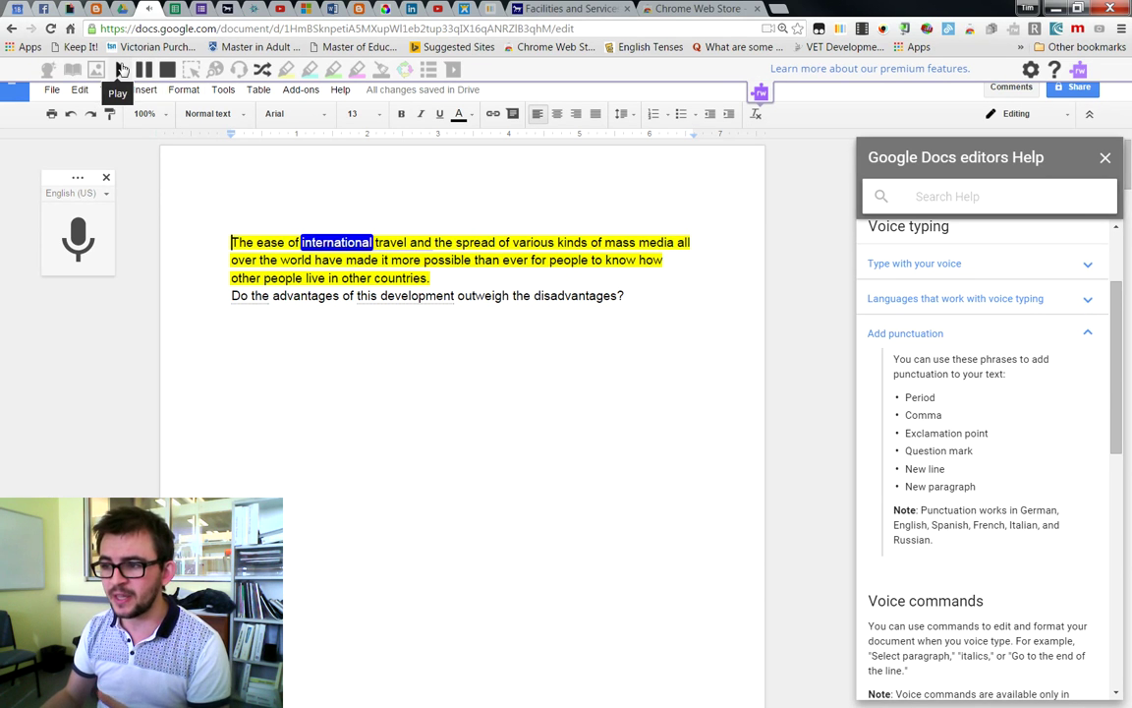
click(121, 69)
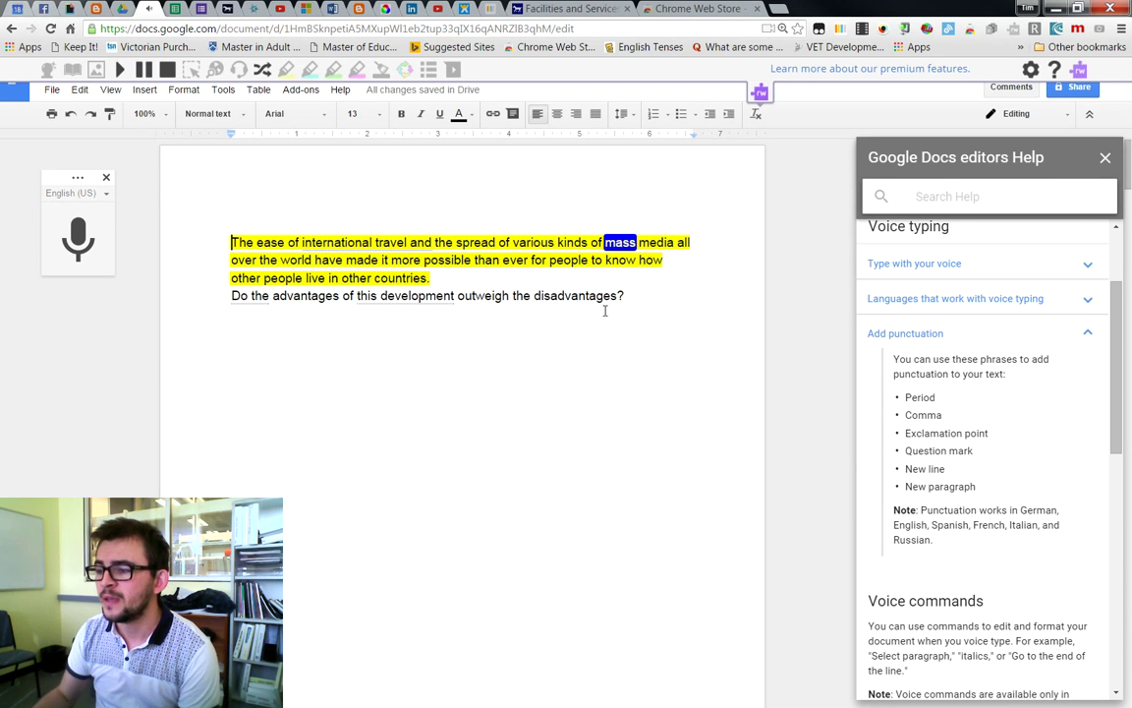
click(647, 291)
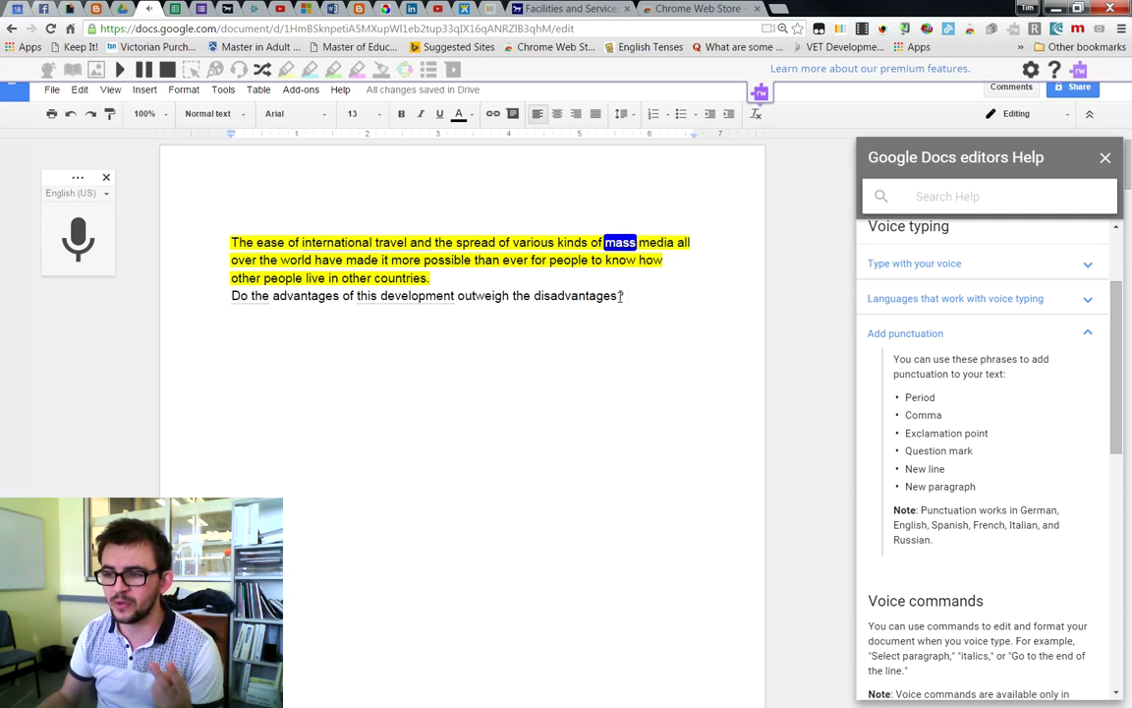
click(221, 90)
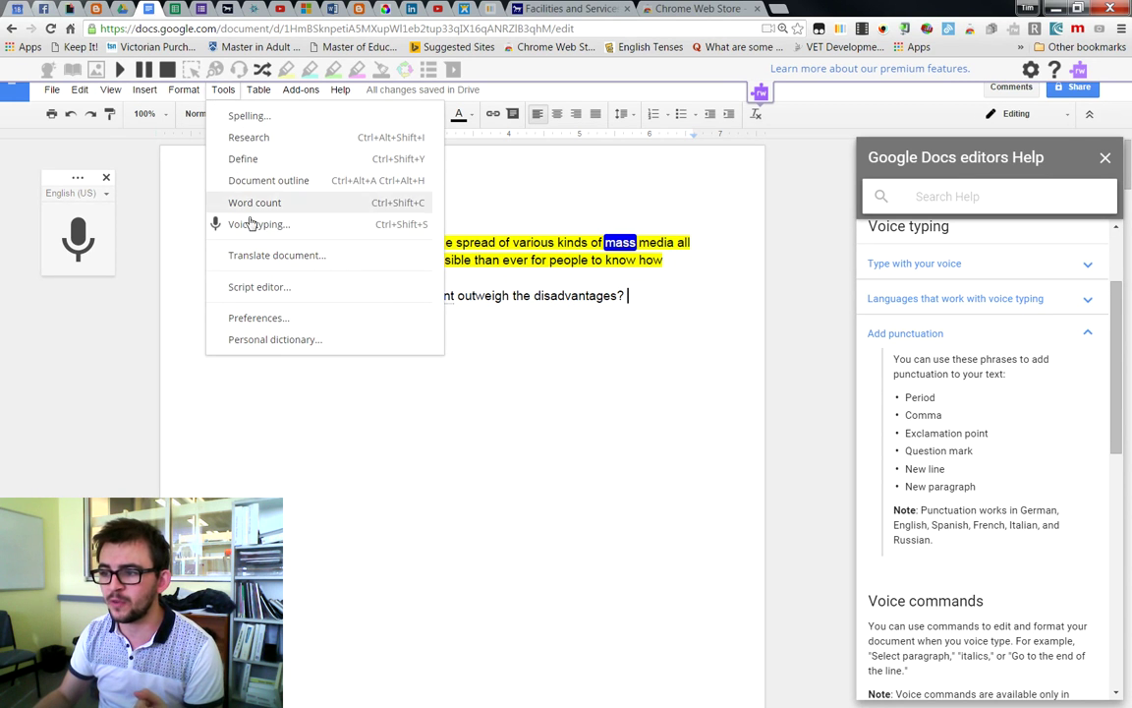
click(649, 297)
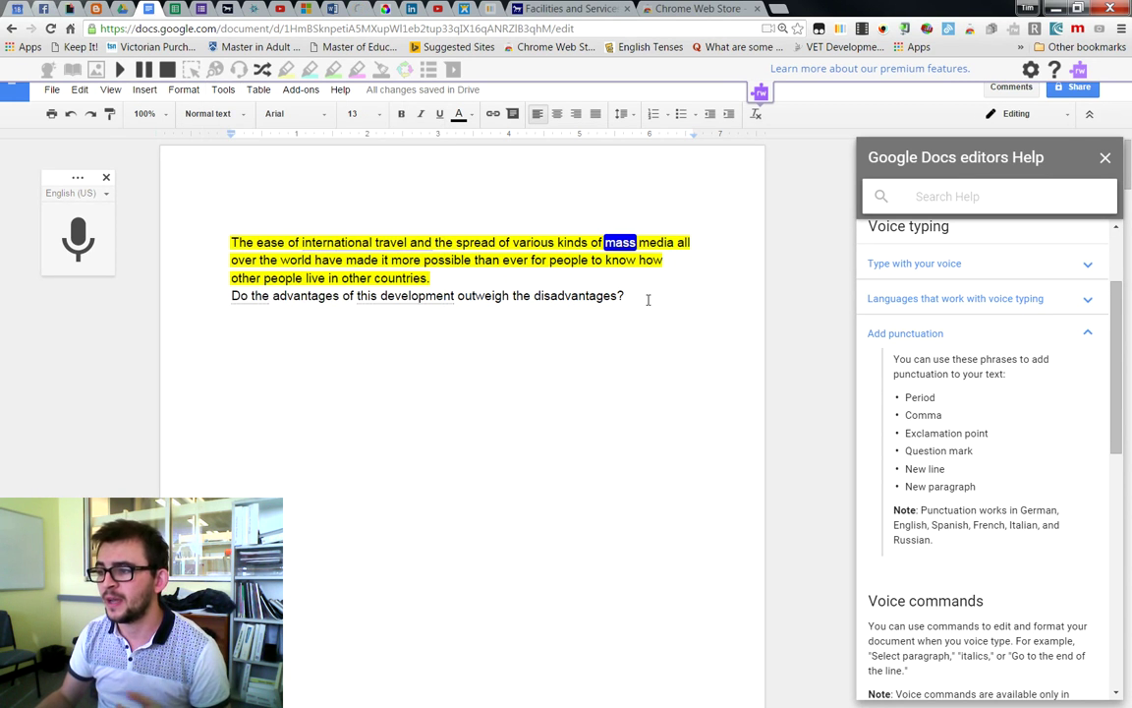